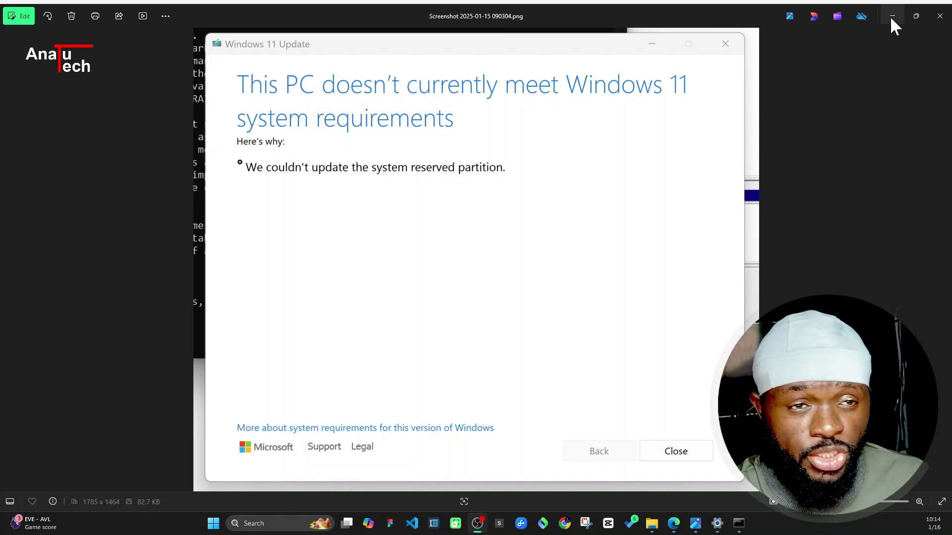
Step: Put away the system reserved partition error screenshot to reveal the YouTube fix-video results
left_click(890, 15)
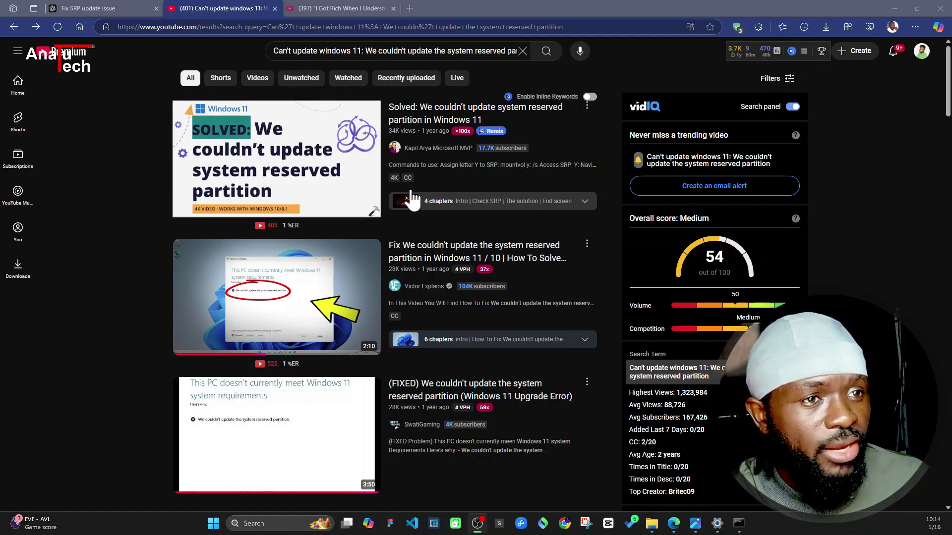
scroll(429, 156, "down", 1)
scroll(431, 154, "down", 3)
scroll(430, 154, "down", 3)
scroll(430, 155, "down", 3)
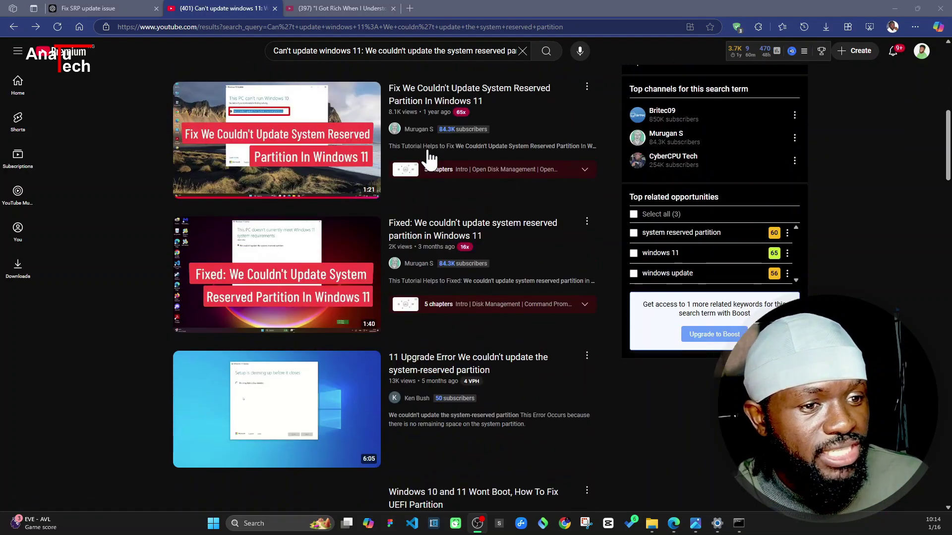
scroll(430, 155, "down", 3)
scroll(429, 155, "down", 2)
scroll(430, 155, "down", 1)
scroll(430, 156, "up", 3)
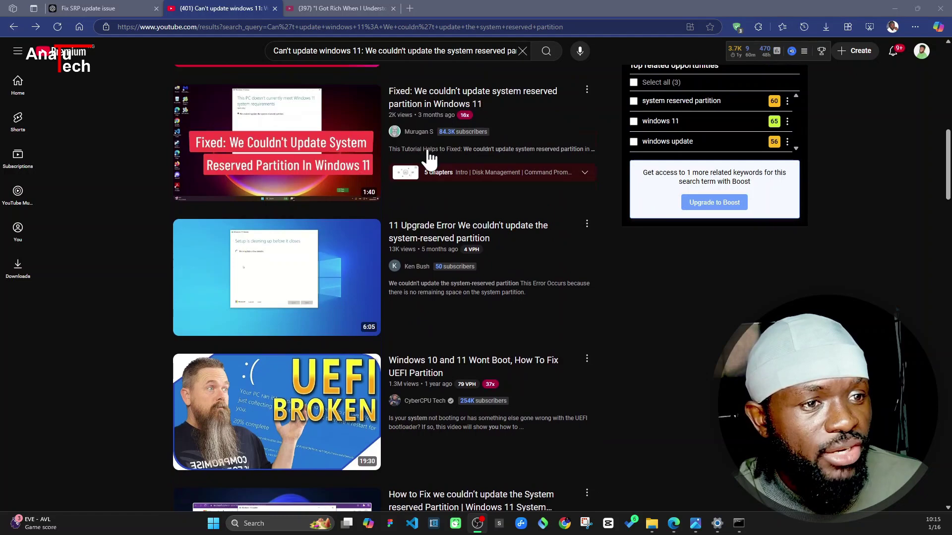
scroll(430, 155, "up", 2)
scroll(429, 155, "up", 3)
scroll(431, 154, "up", 3)
scroll(430, 154, "up", 3)
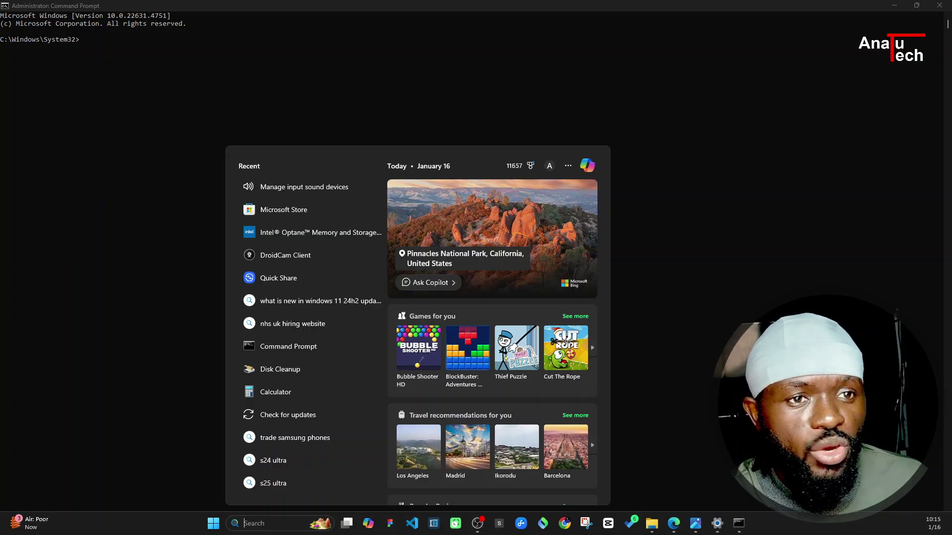
Step: Dismiss the Start panel and view the screenshot of the mountvol y: /s and del *.* commands
left_click(144, 285)
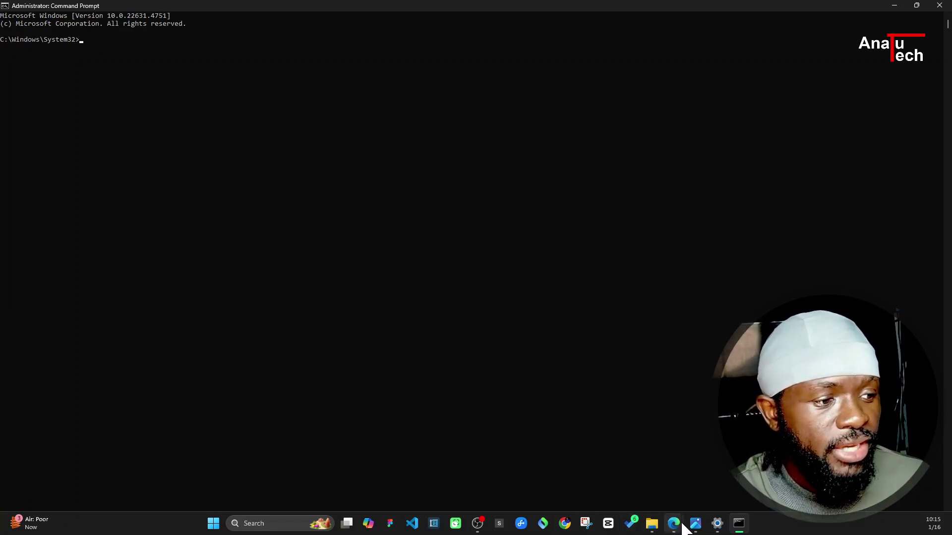
mouse_move(695, 524)
left_click(712, 475)
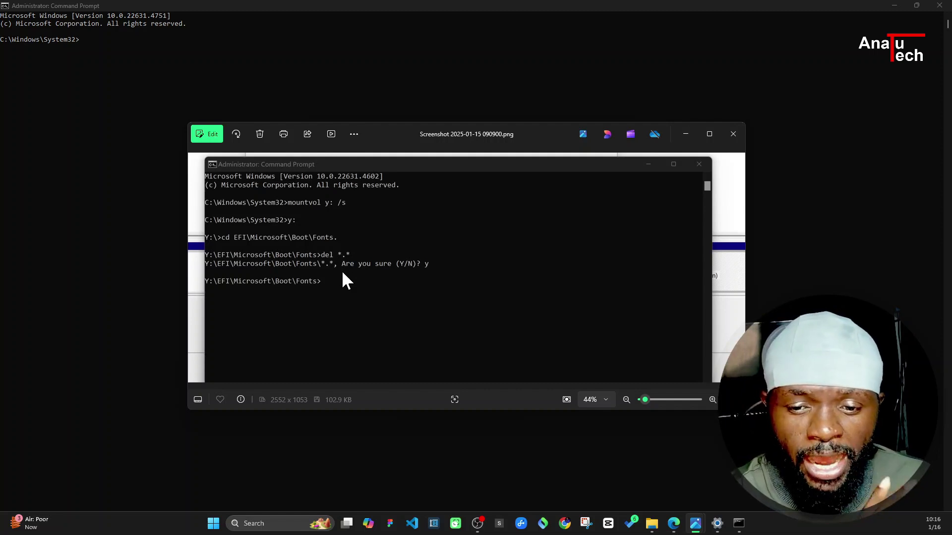
Step: Put away the commands screenshot and bring the Windows Update settings page forward
left_click(685, 134)
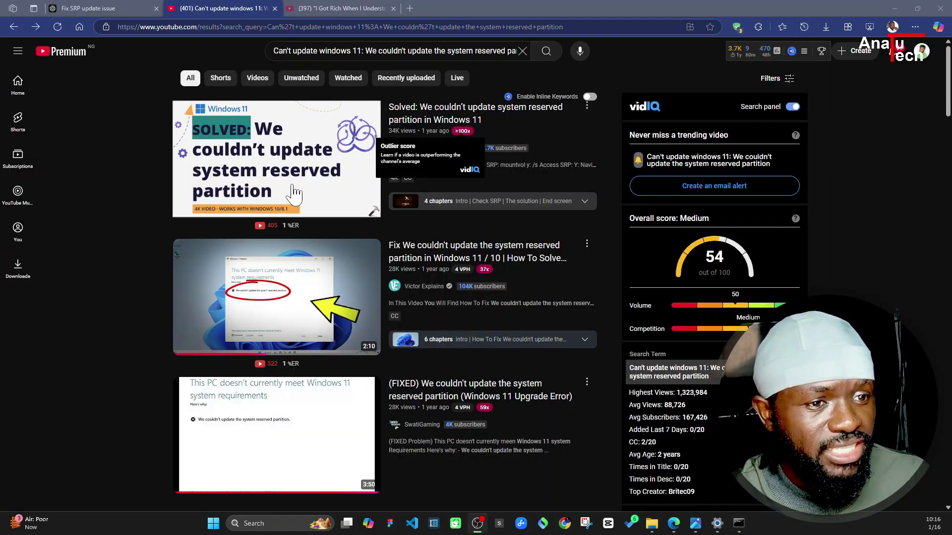
scroll(307, 338, "down", 2)
scroll(307, 338, "down", 2)
scroll(308, 339, "down", 2)
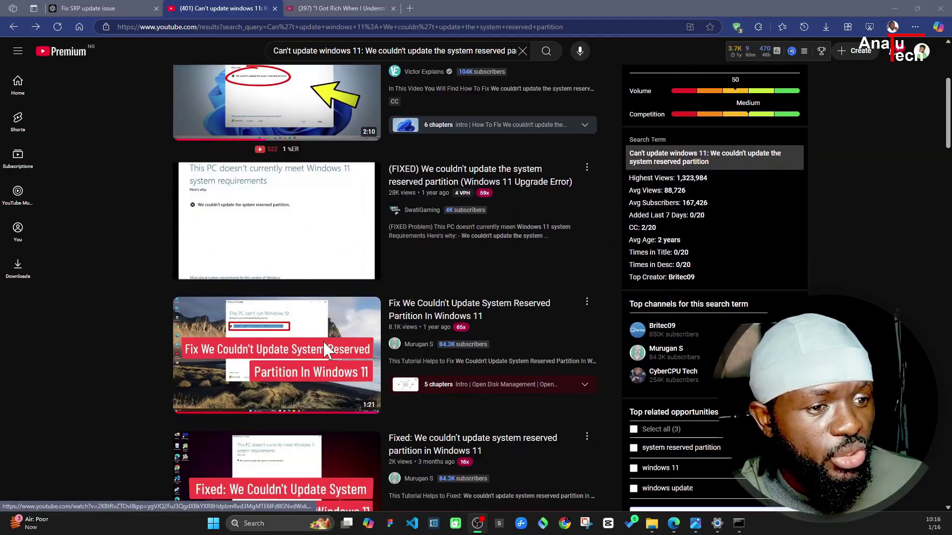
scroll(387, 377, "down", 1)
scroll(388, 376, "up", 3)
scroll(513, 429, "up", 2)
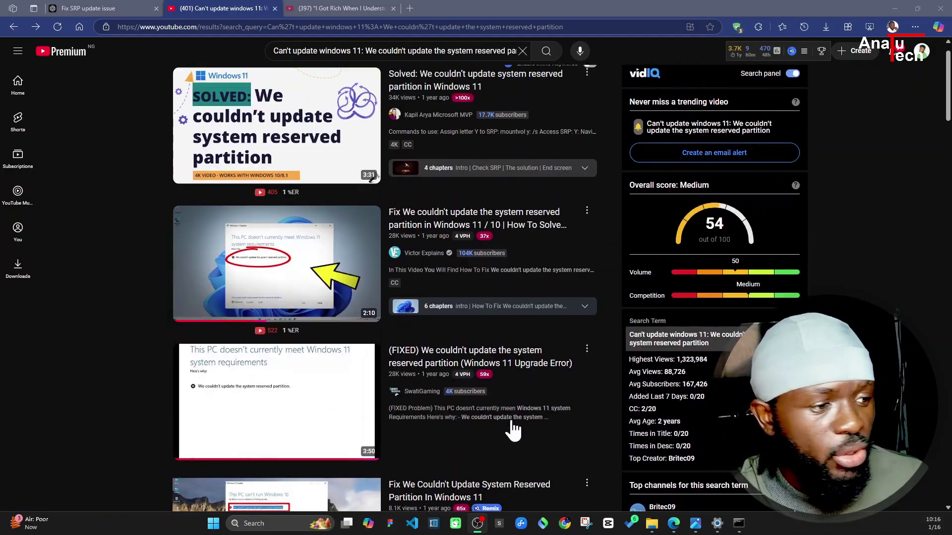
left_click(717, 523)
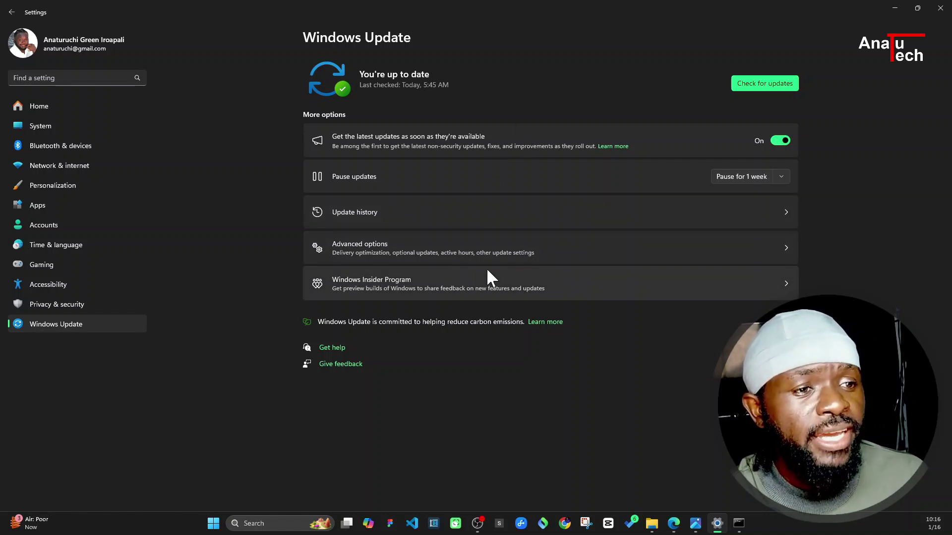
Step: Go to Windows Update Advanced options, then into Optional updates
left_click(400, 250)
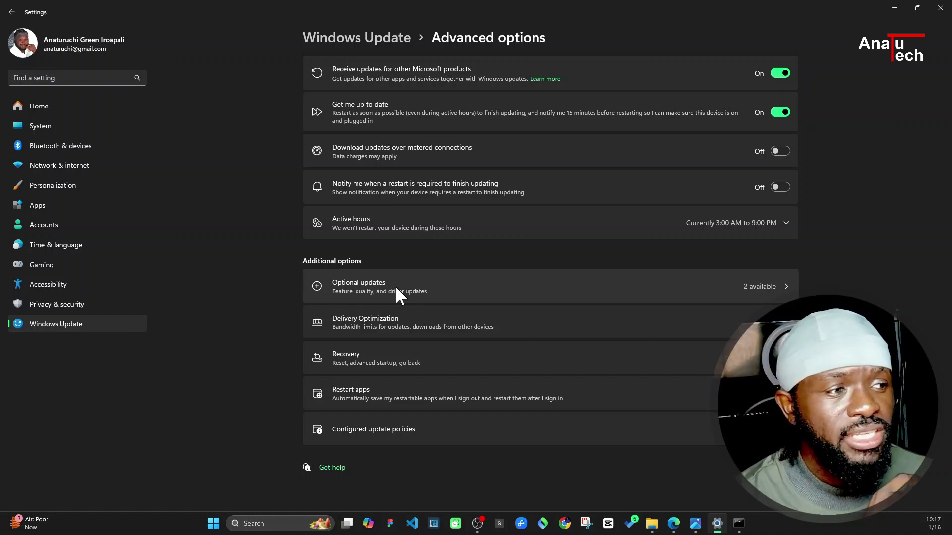
left_click(449, 291)
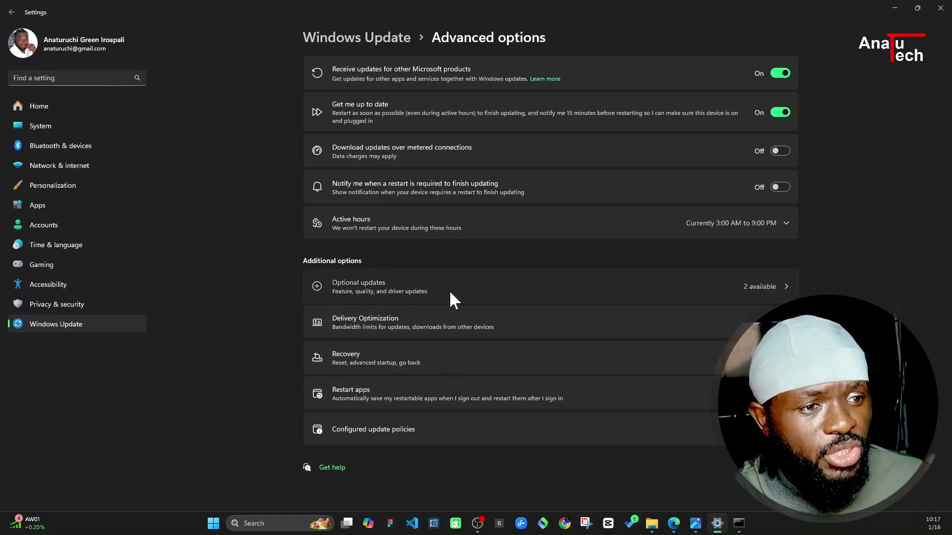
Step: Expand Driver updates to review the two MediaTek ADB drivers, then return to Advanced options
left_click(521, 84)
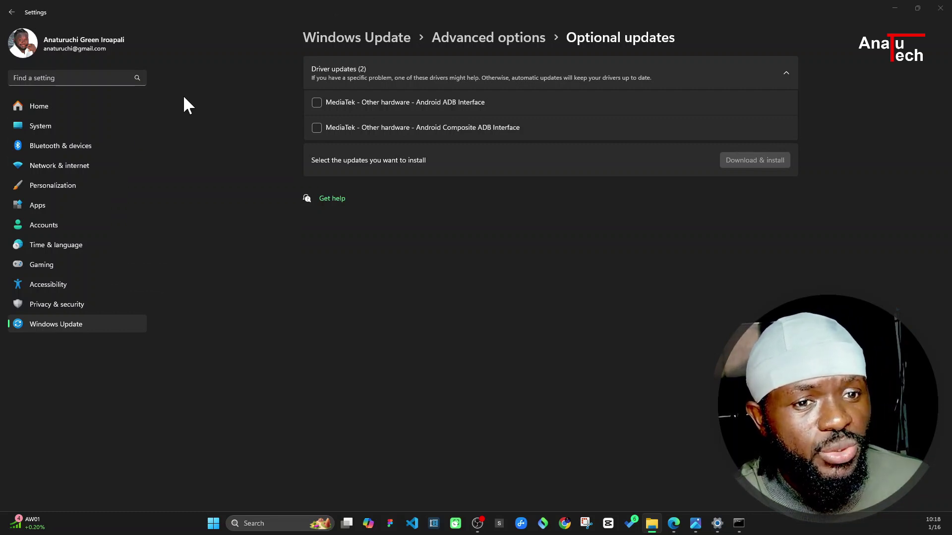
key("alt+Left")
key("alt+Left")
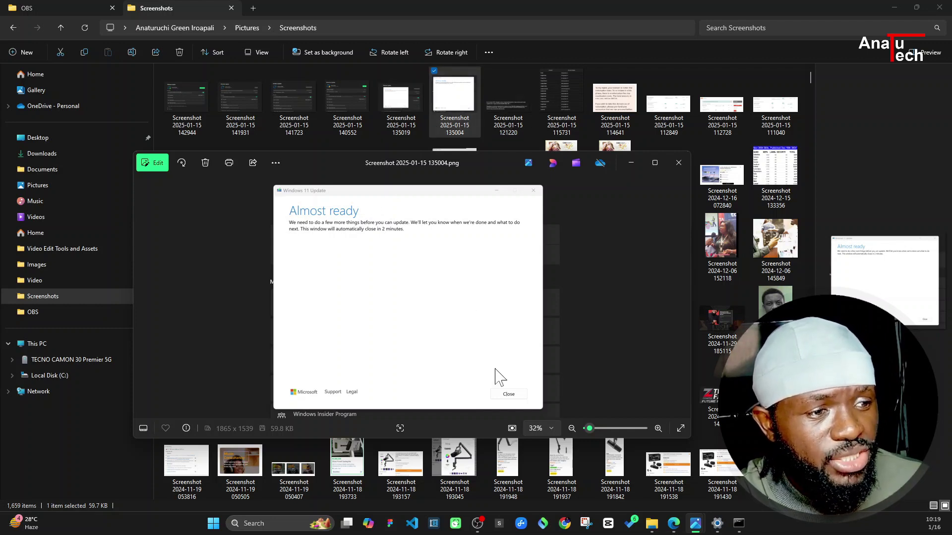
Step: View the 'Almost ready', 'Updates failed' and 80% downloading screenshots in Photos
double_click(399, 110)
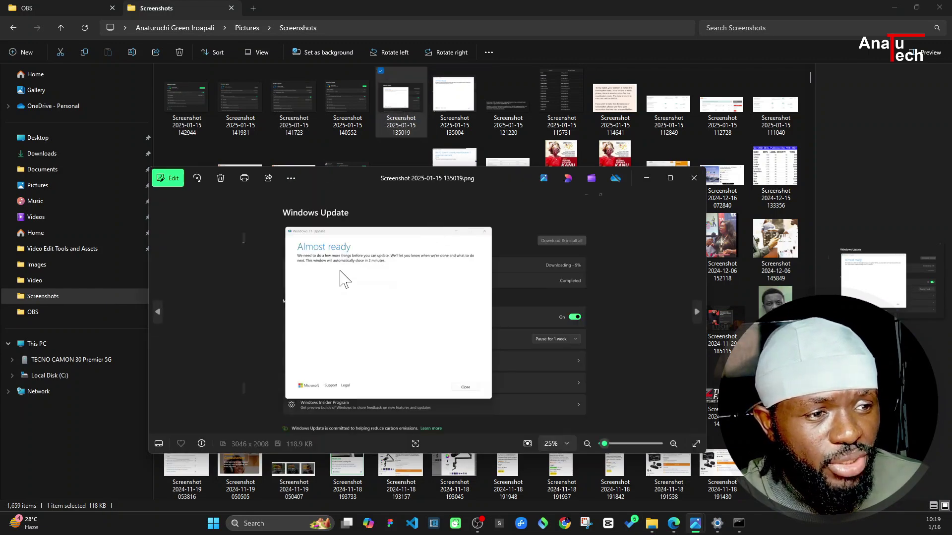
double_click(359, 99)
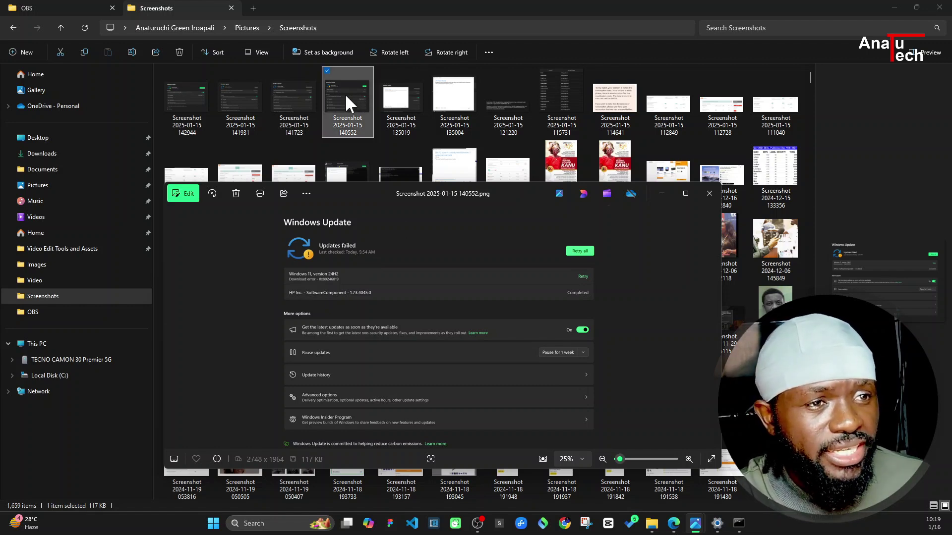
scroll(383, 215, "up", 3)
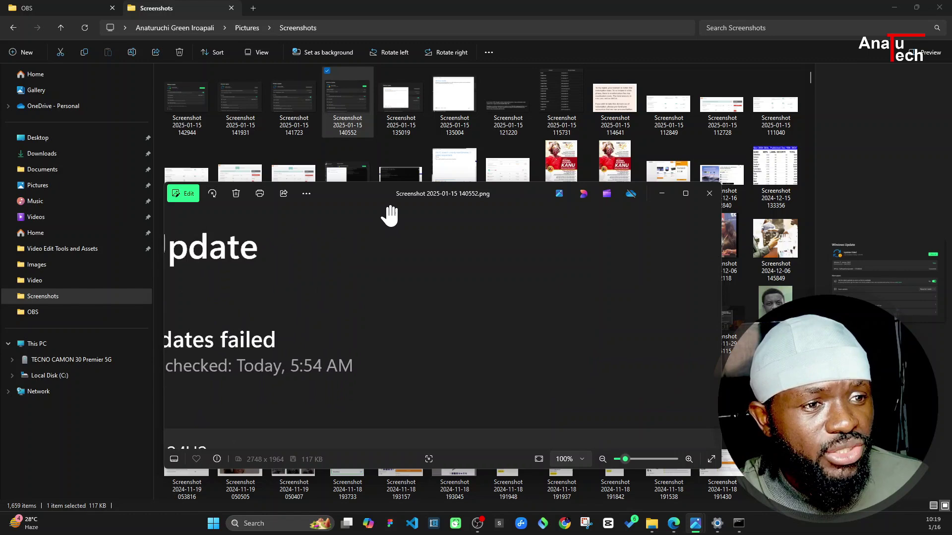
scroll(385, 216, "down", 3)
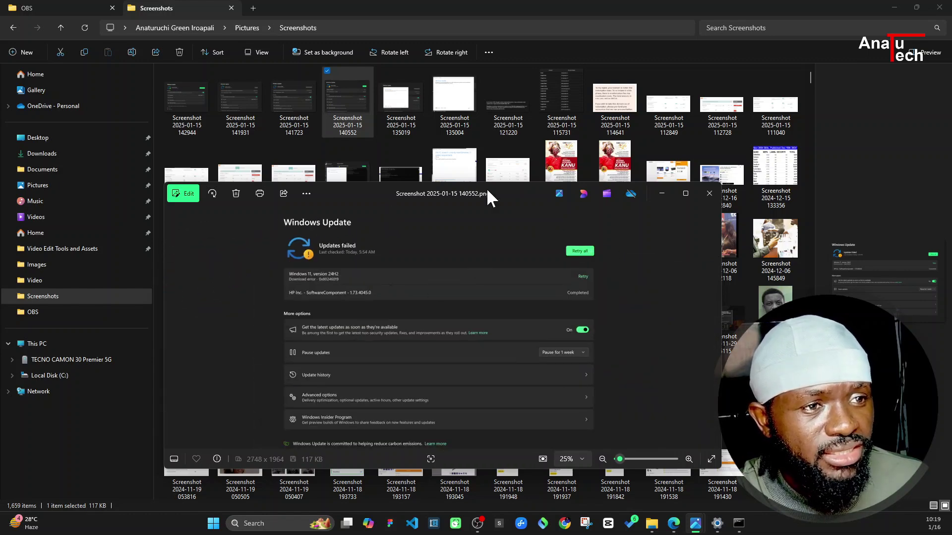
double_click(310, 94)
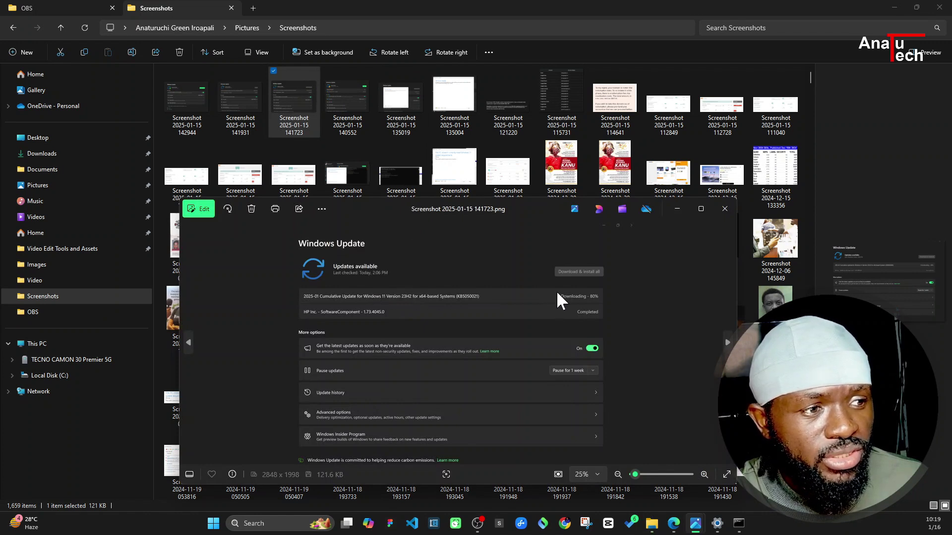
scroll(568, 292, "up", 2)
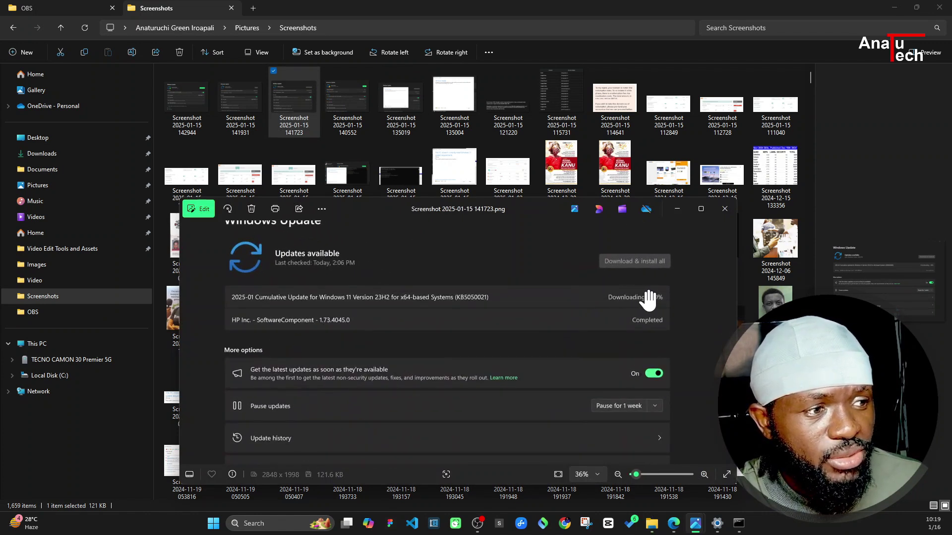
scroll(648, 297, "up", 1)
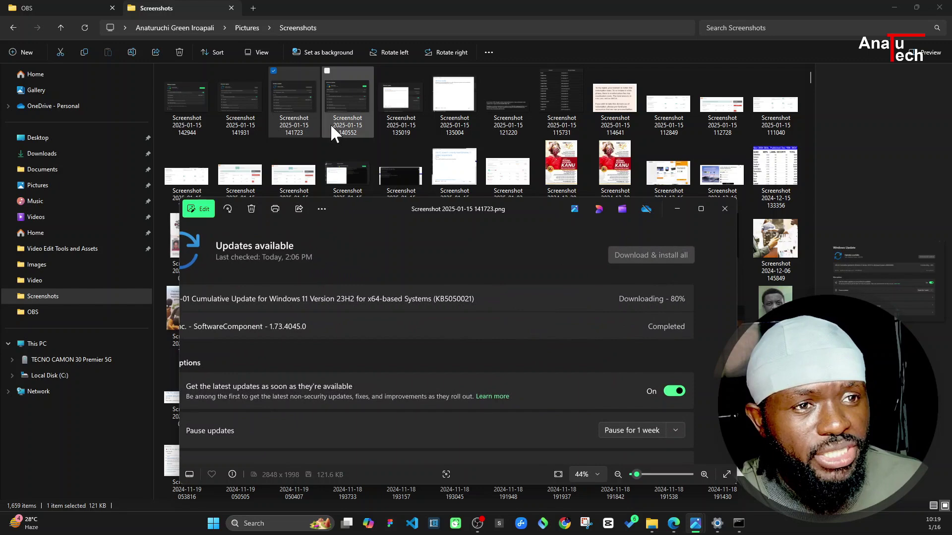
Step: View the 25% installing and 'You're up to date' screenshots, enlarging the last to full screen
double_click(244, 108)
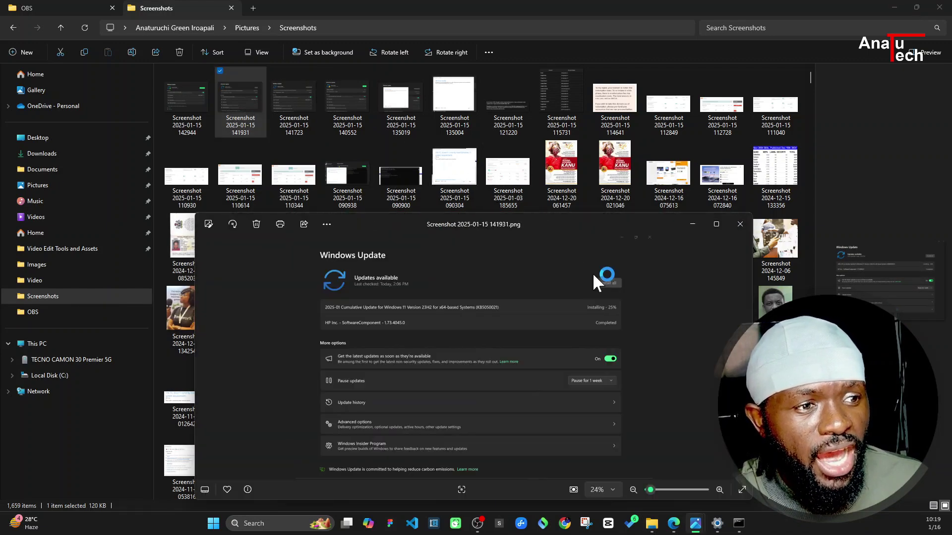
scroll(570, 315, "up", 2)
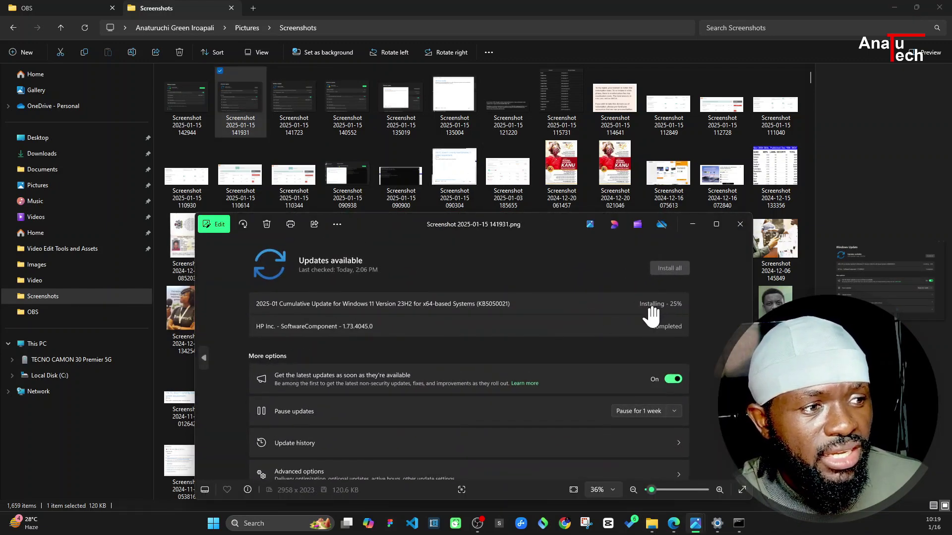
scroll(421, 318, "down", 2)
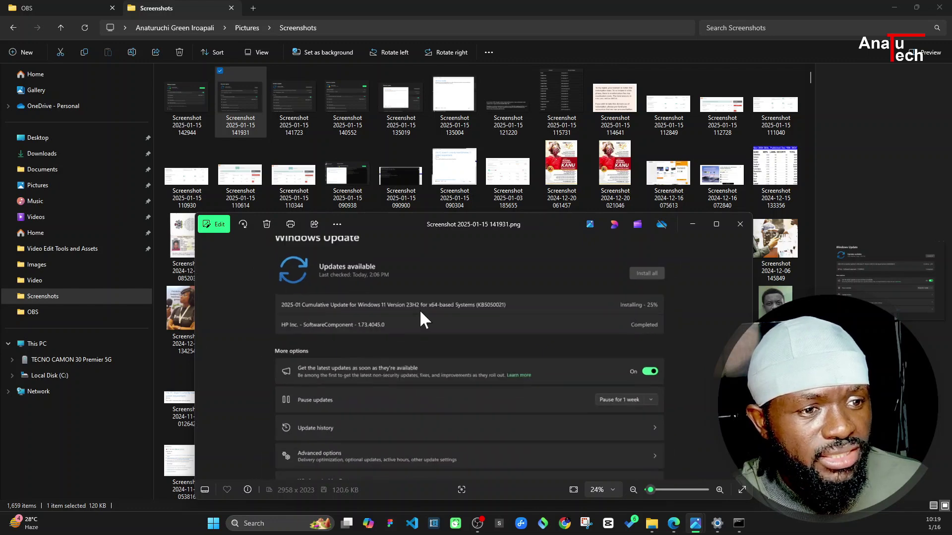
double_click(202, 113)
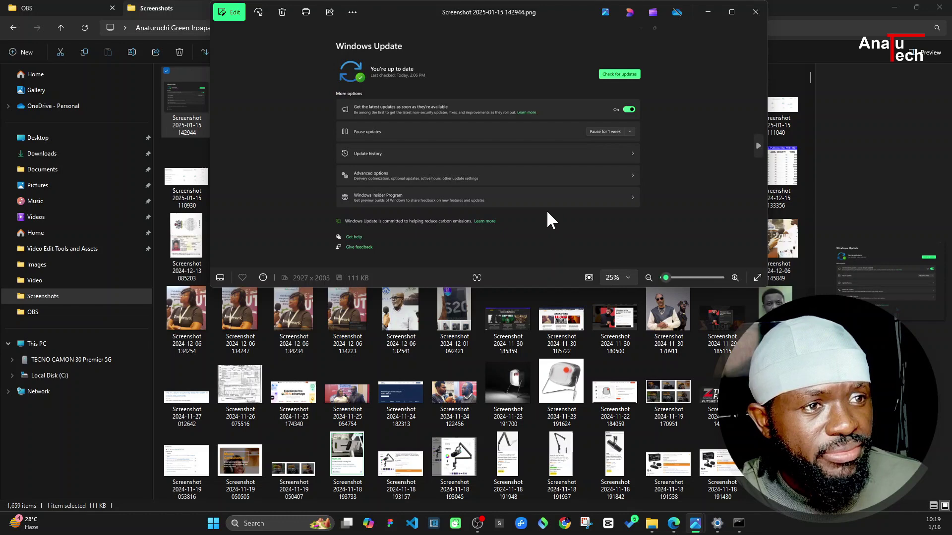
double_click(496, 12)
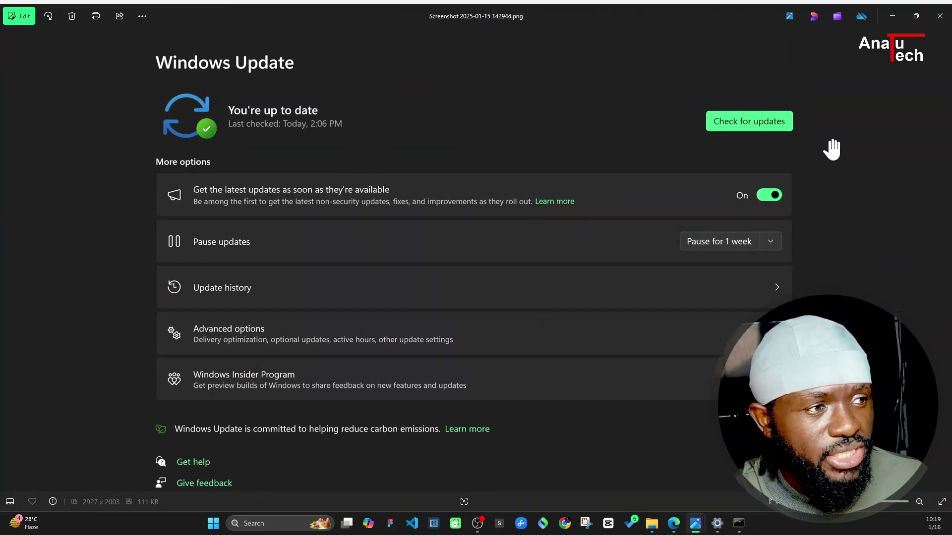
Step: Close the up-to-date screenshot, hide File Explorer, and close the five stacked Photos windows
left_click(939, 16)
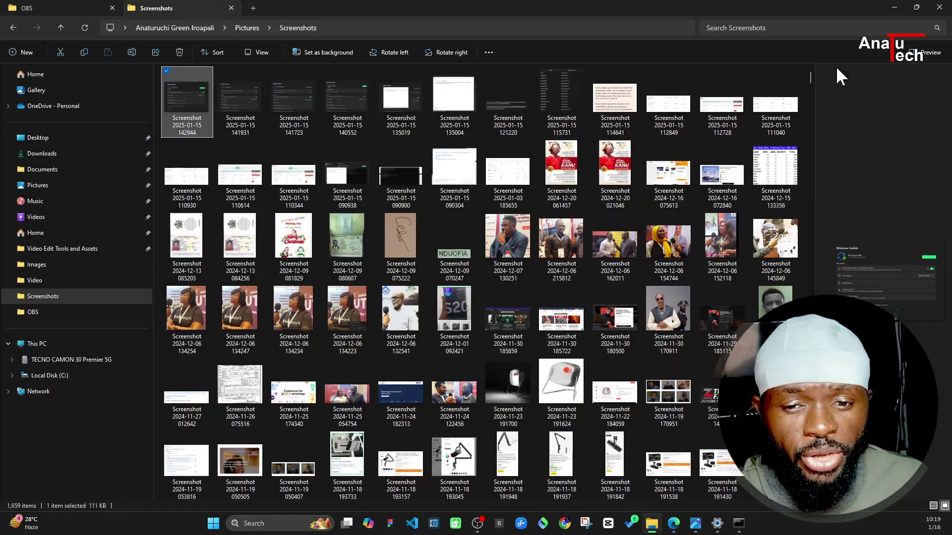
left_click(893, 8)
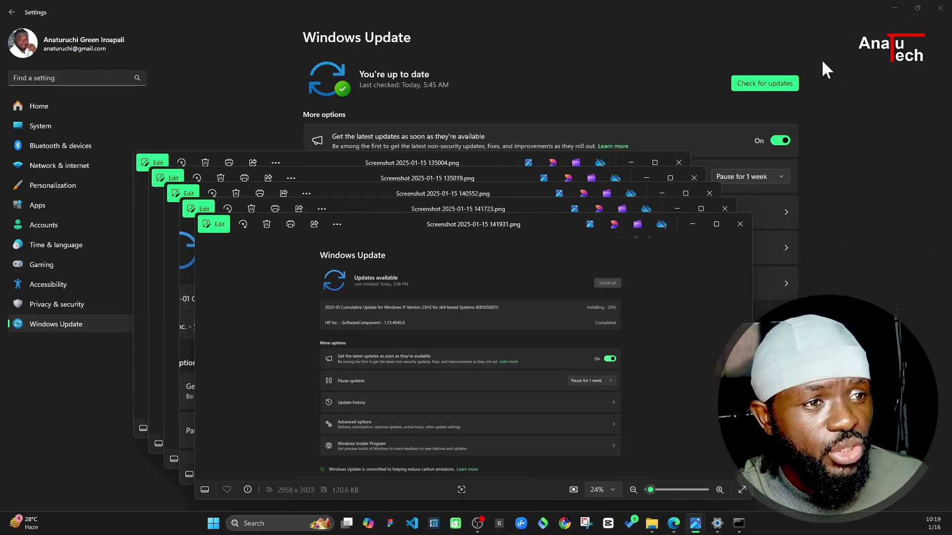
left_click(739, 225)
left_click(725, 210)
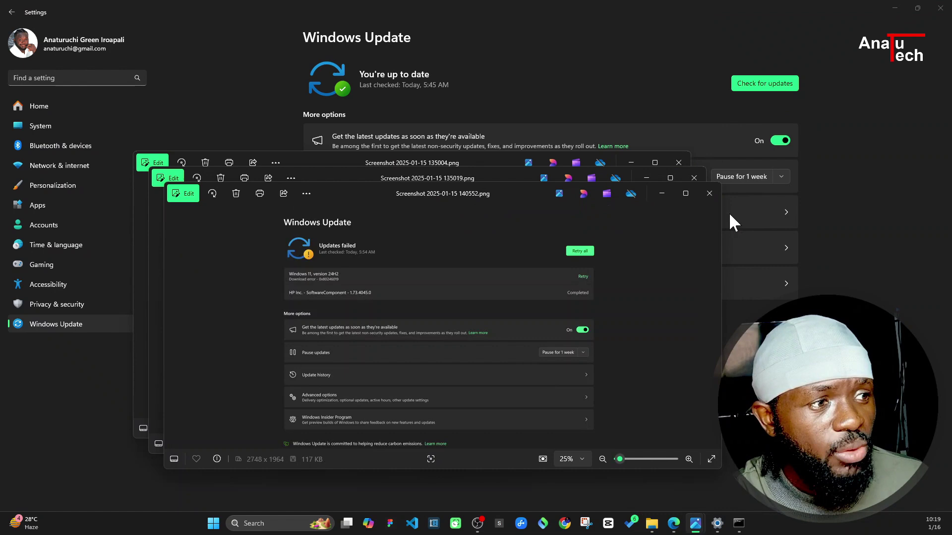
left_click(709, 194)
left_click(694, 177)
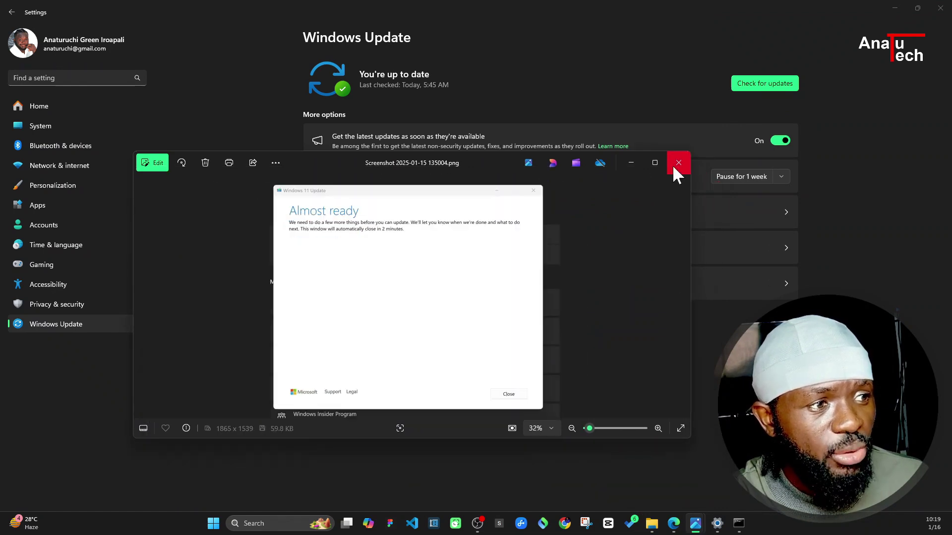
left_click(677, 163)
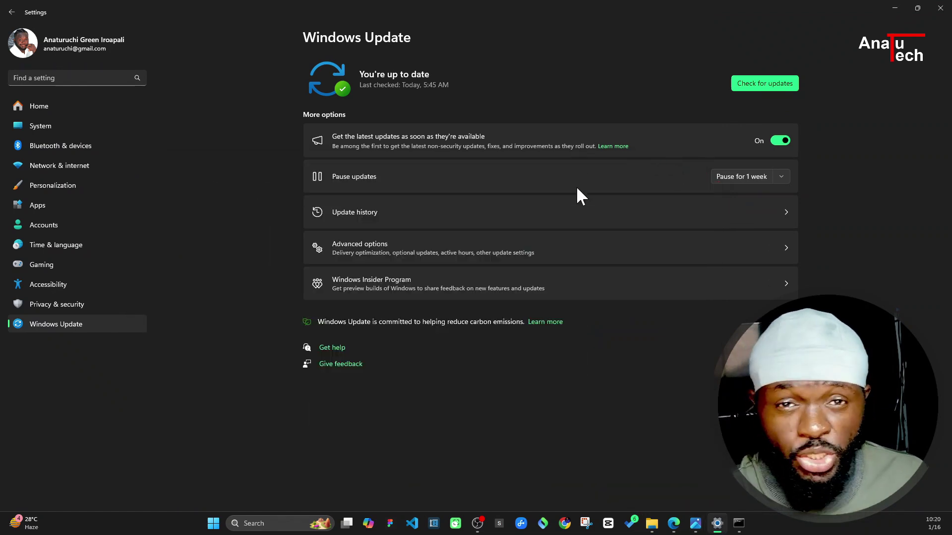